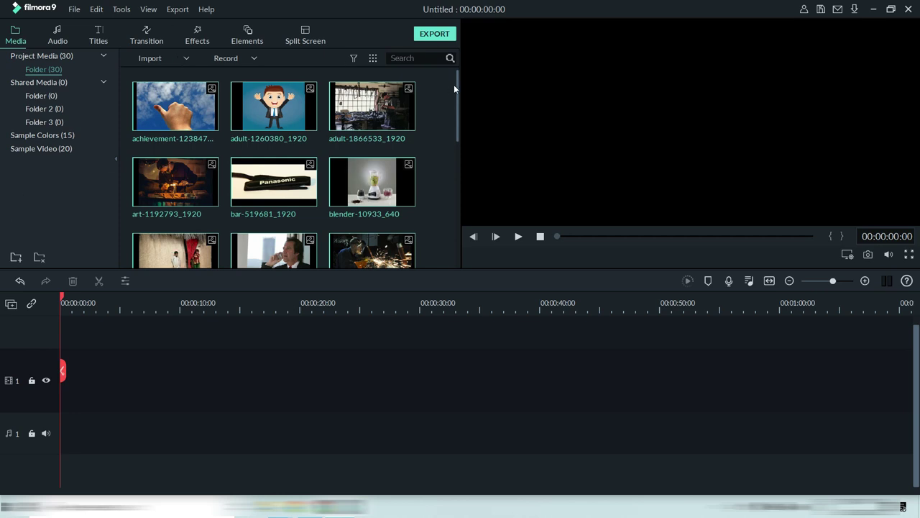
- Add the images art-1192793_1920, adult-1866533_1920 and adult-1260380_1920 in sequence to the first video track
drag(455, 82, 466, 4)
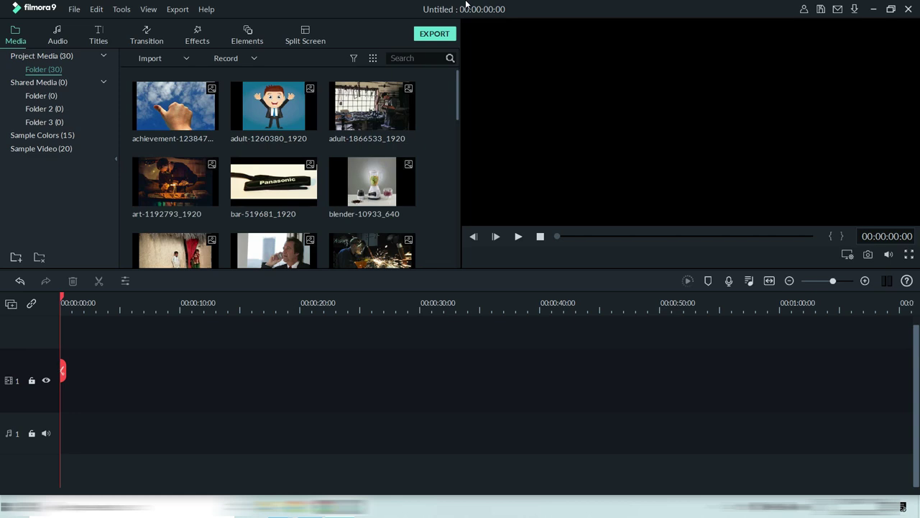
click(359, 162)
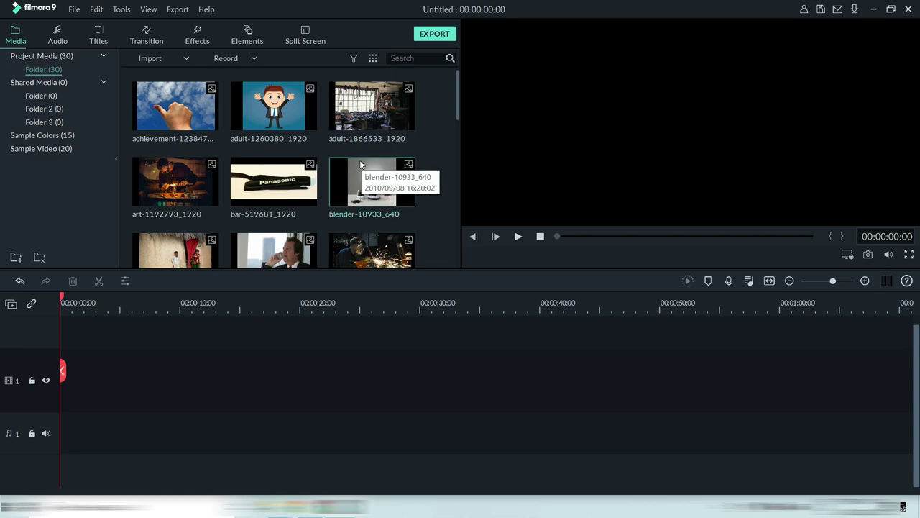
click(216, 204)
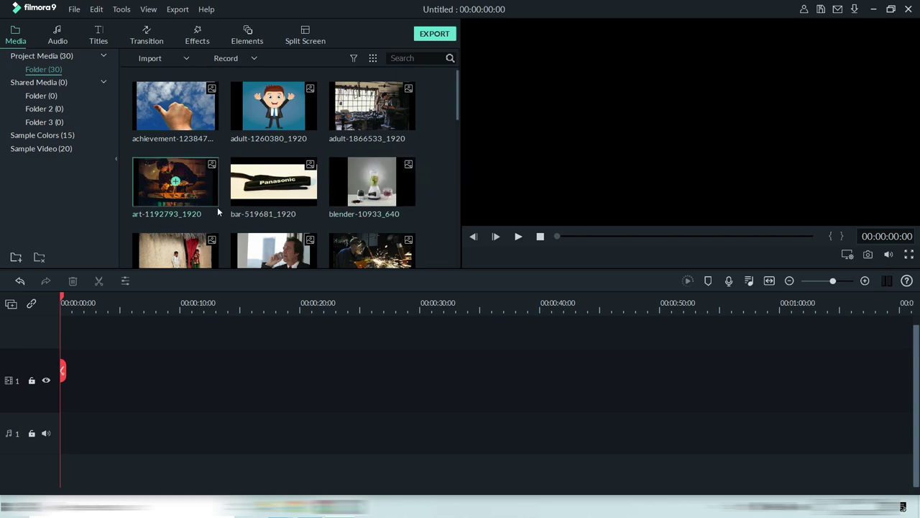
click(176, 182)
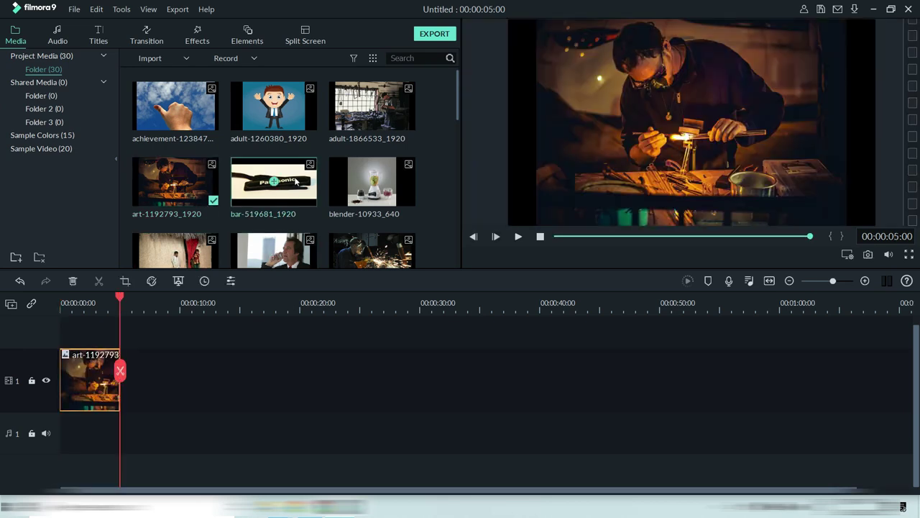
click(372, 106)
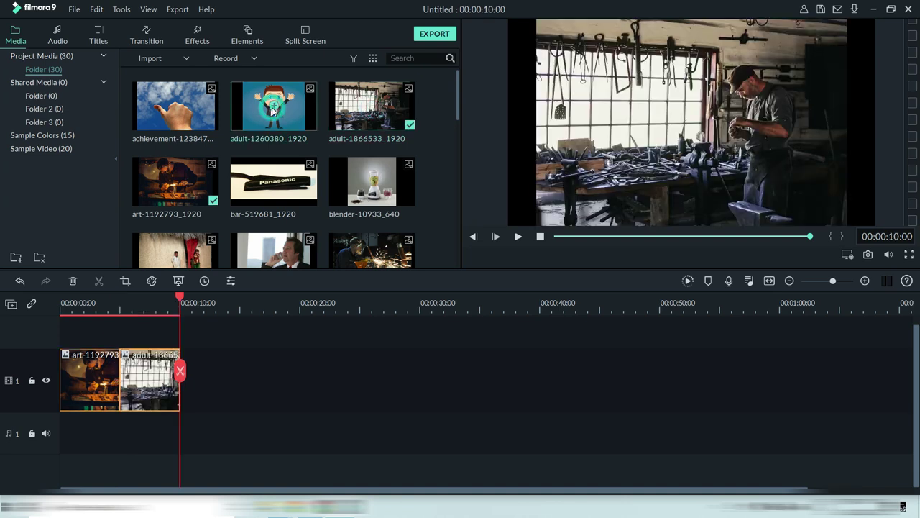
click(274, 109)
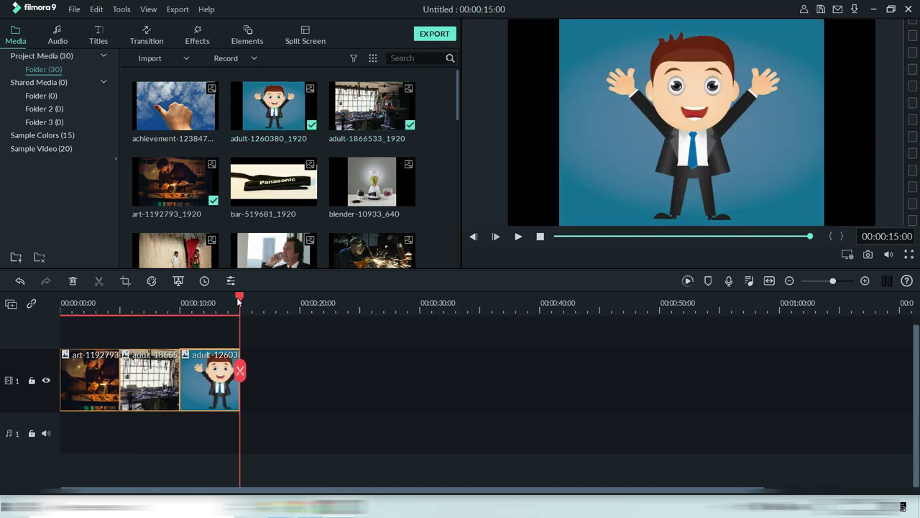
- Return to the timeline's start and stretch the first image horizontally on both sides to fill the preview frame
drag(240, 298, 22, 319)
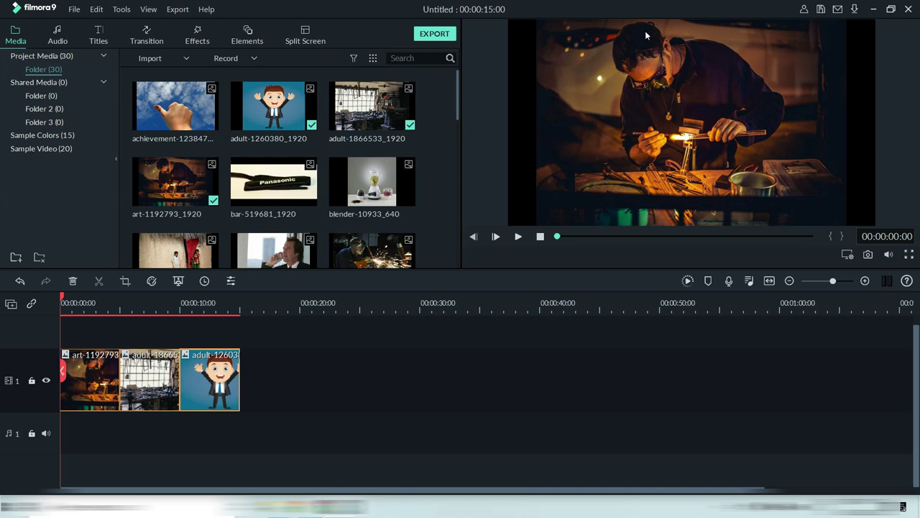
click(637, 65)
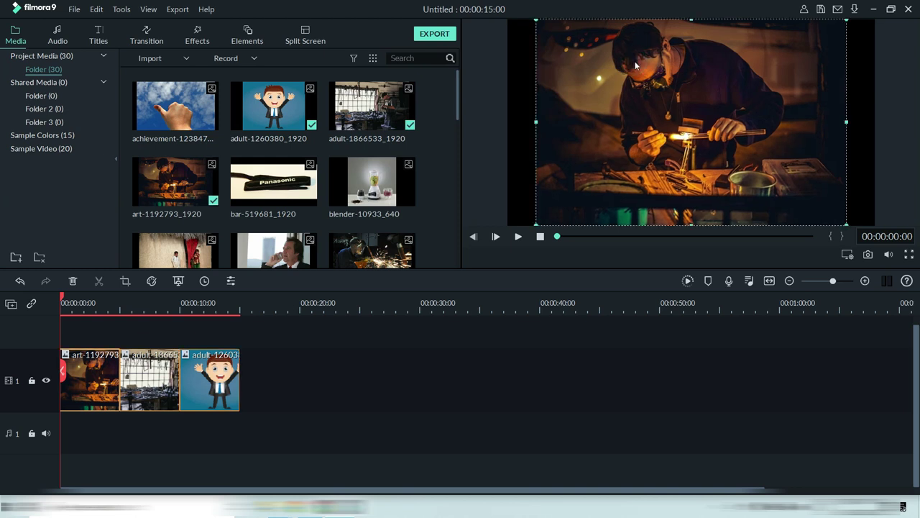
click(533, 121)
drag(533, 122, 506, 122)
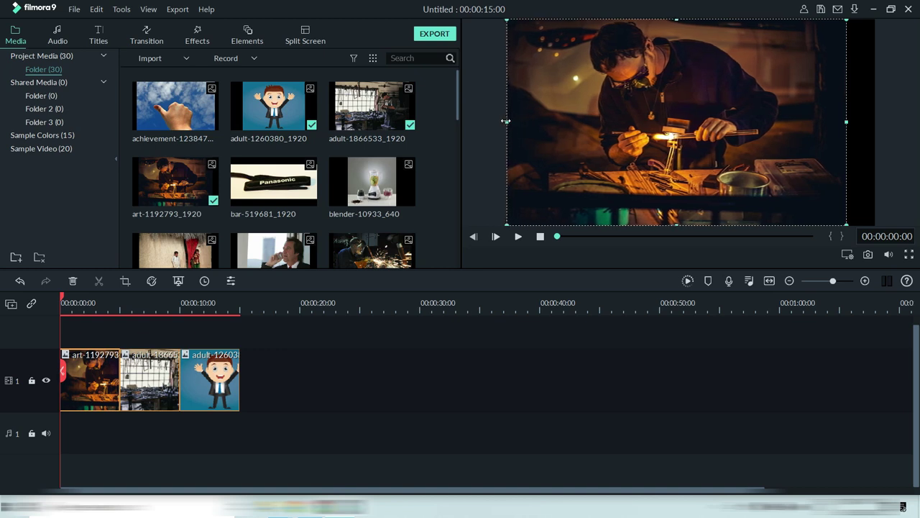
drag(848, 121, 877, 121)
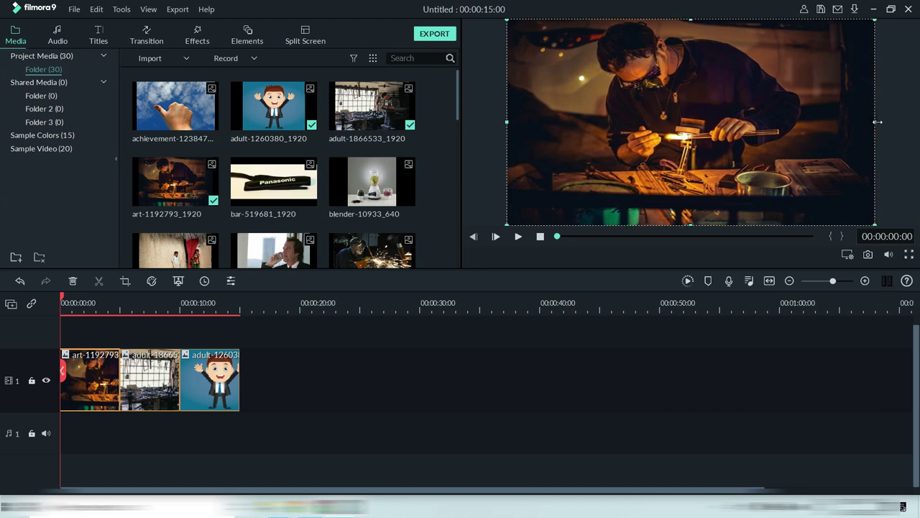
click(466, 131)
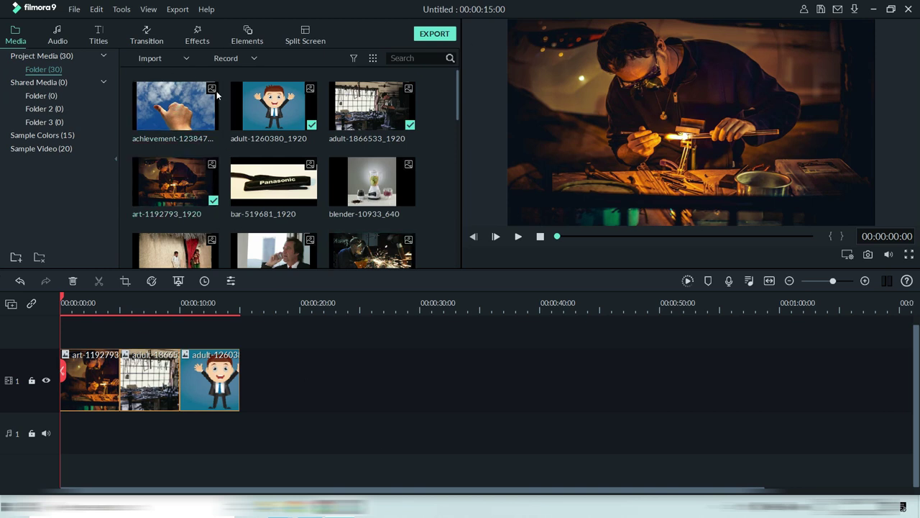
- Find the Mosaic effect among the Utility effects and place it on a track above the first image
click(197, 35)
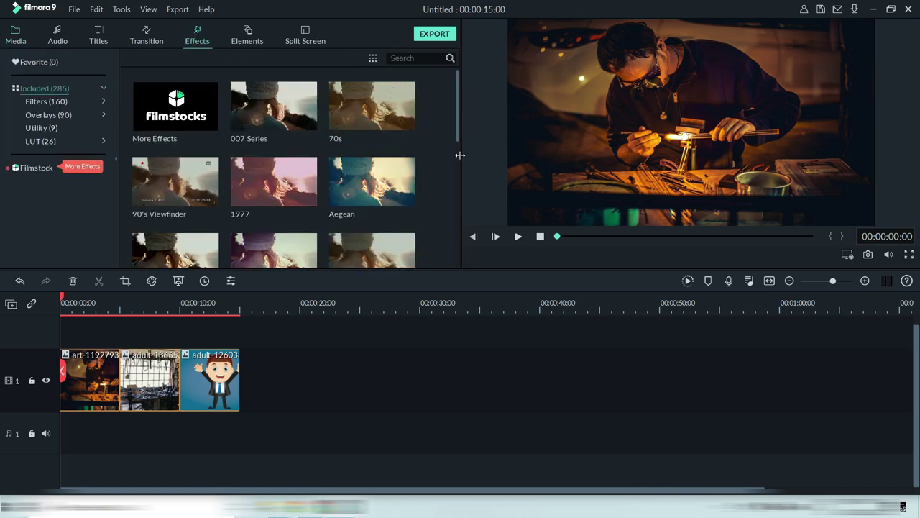
drag(456, 137, 439, 265)
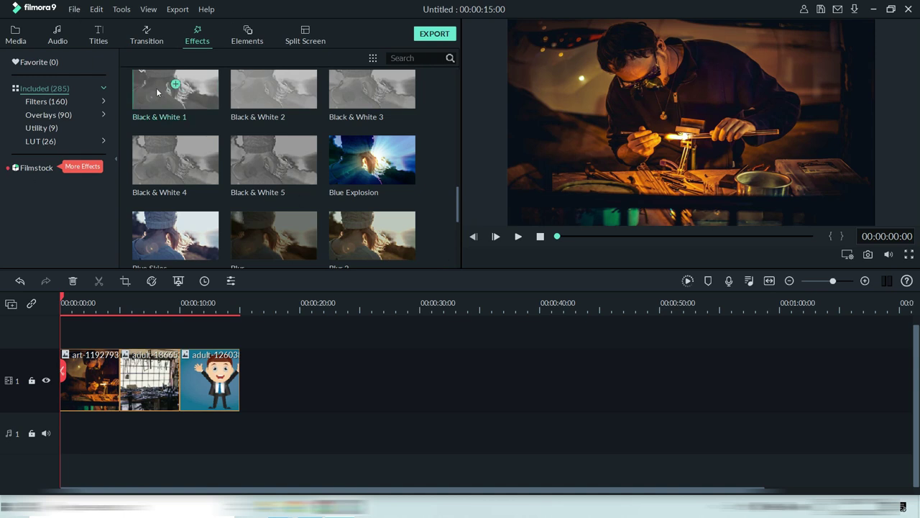
click(28, 127)
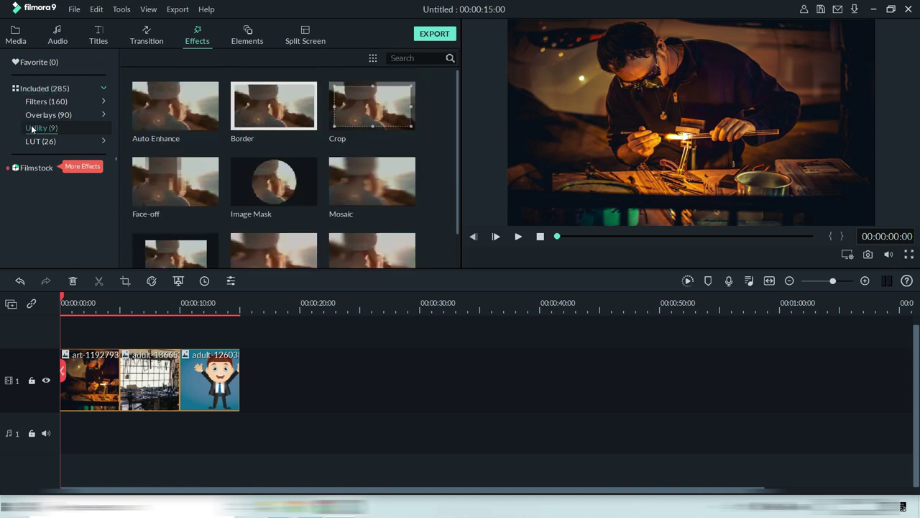
click(175, 106)
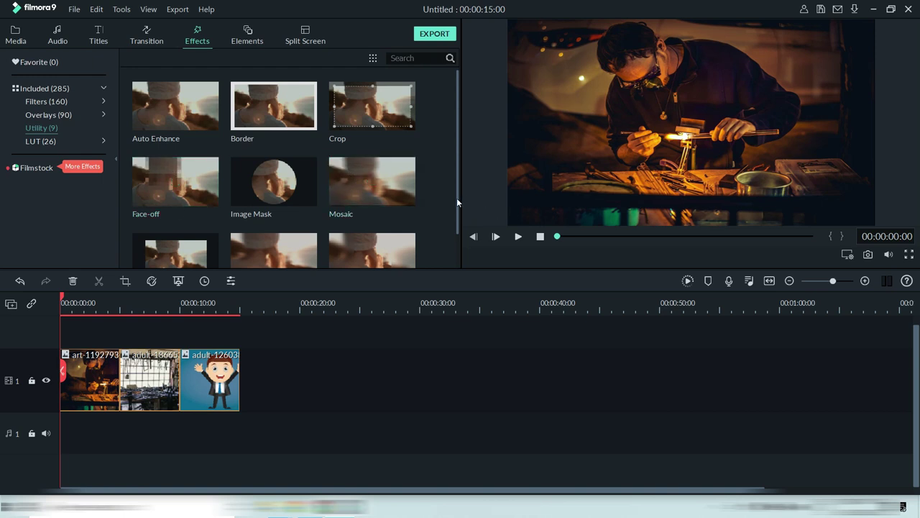
drag(458, 196, 457, 230)
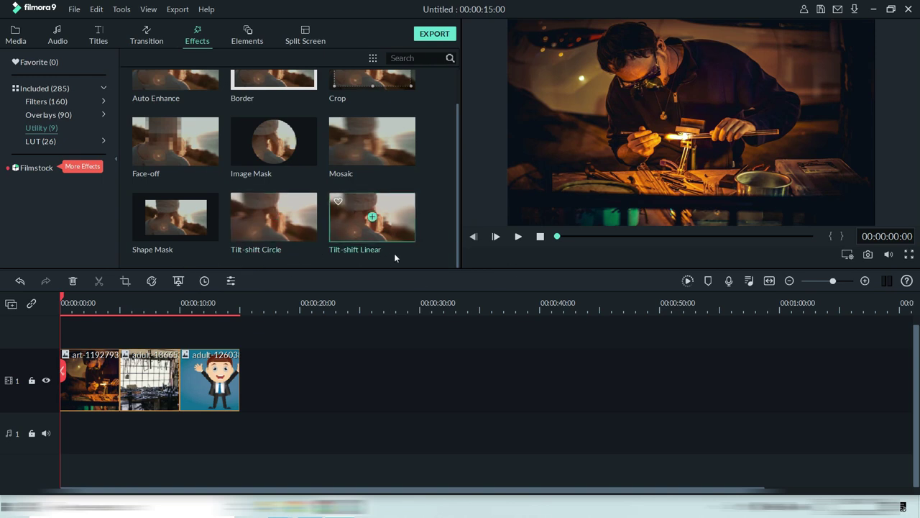
drag(457, 256, 448, 224)
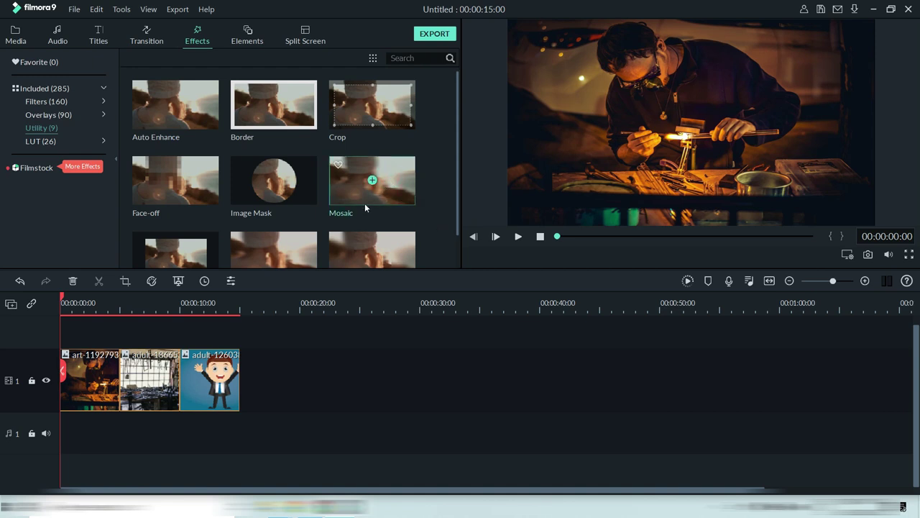
drag(350, 205, 79, 327)
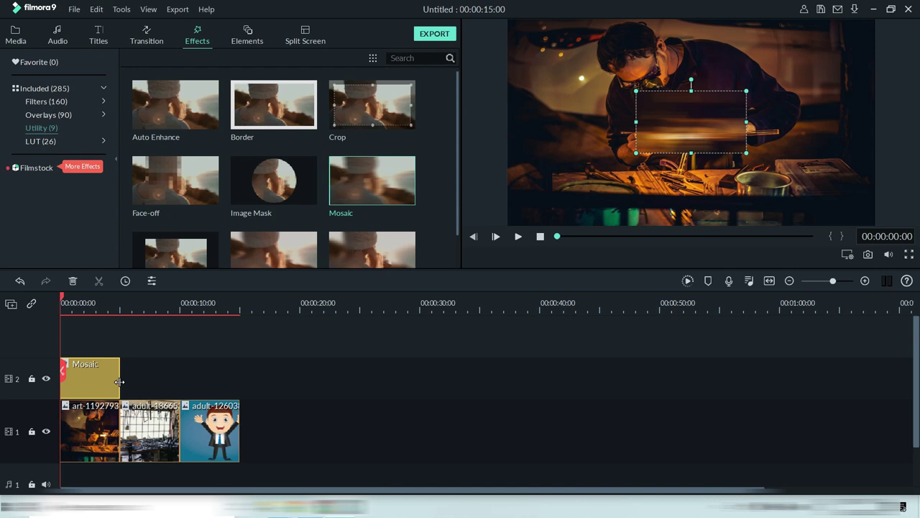
mouse_move(119, 382)
mouse_down()
mouse_move(68, 384)
mouse_move(119, 394)
mouse_up()
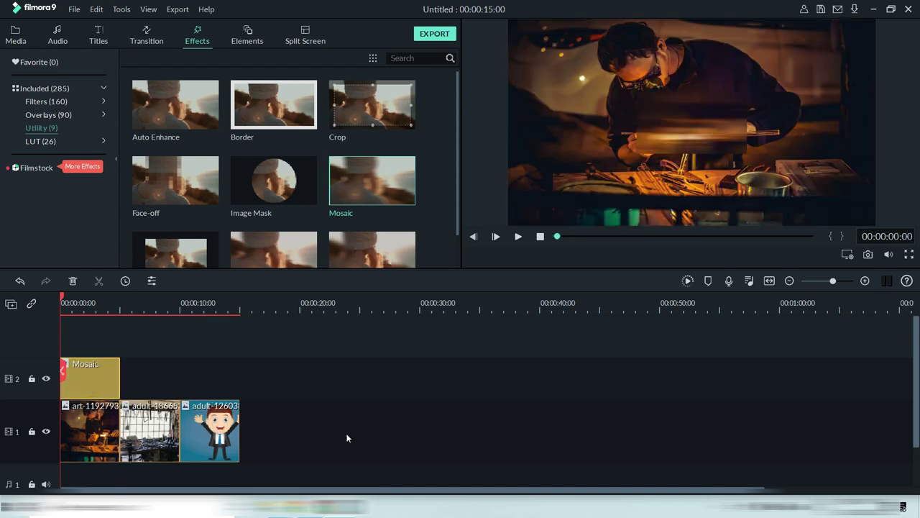
- Move the mosaic region over the man's face and resize it to cover his head, extending it to the frame's upper edge
click(724, 144)
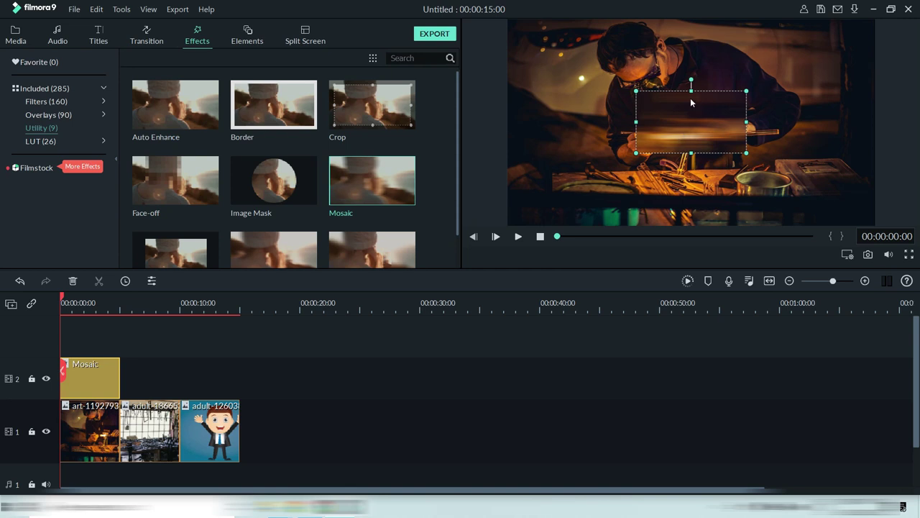
drag(690, 103, 637, 45)
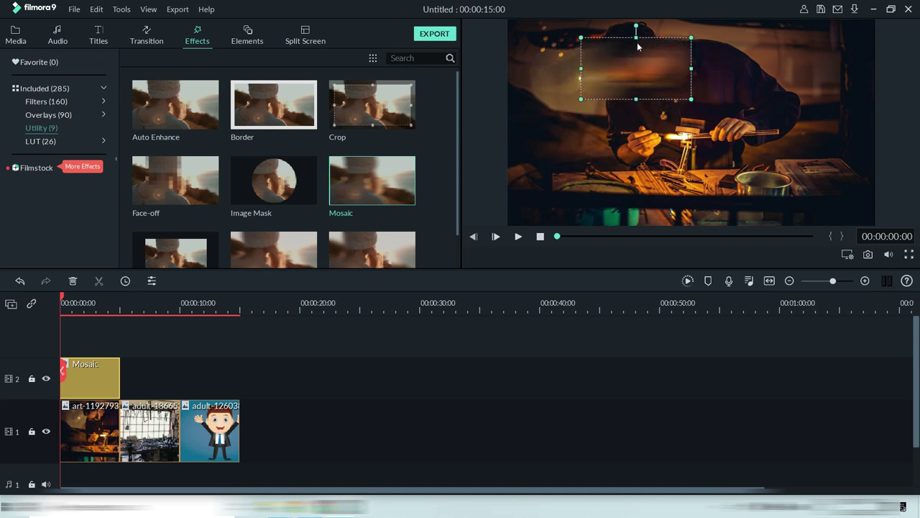
drag(637, 37, 636, 17)
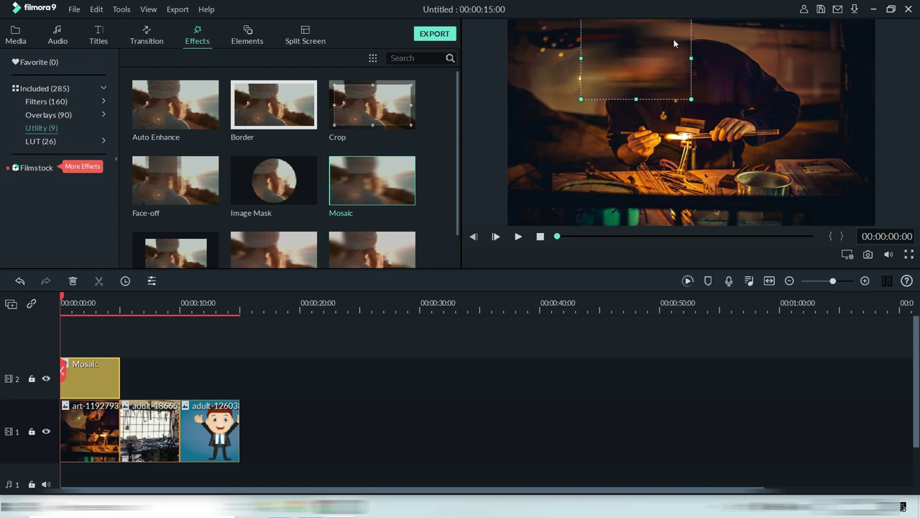
drag(692, 58, 698, 62)
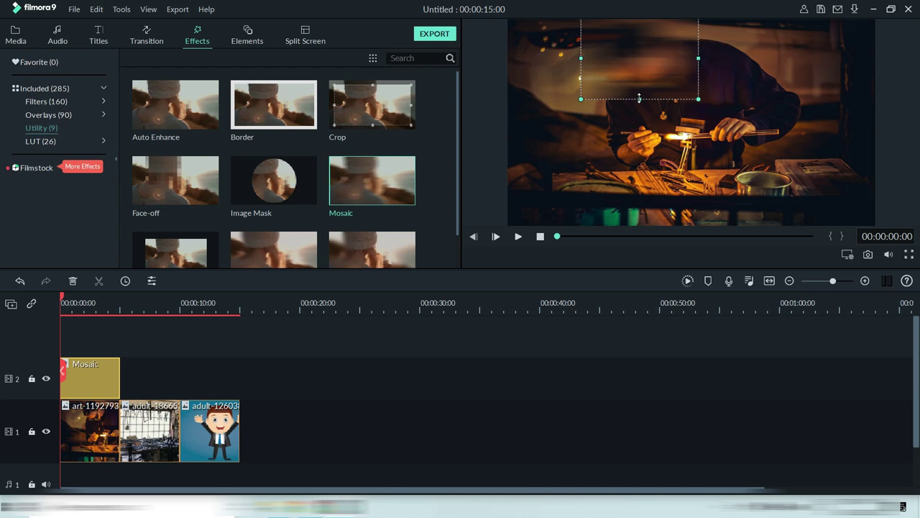
mouse_move(640, 99)
mouse_down()
mouse_move(641, 83)
mouse_move(641, 93)
mouse_up()
click(572, 113)
key(space)
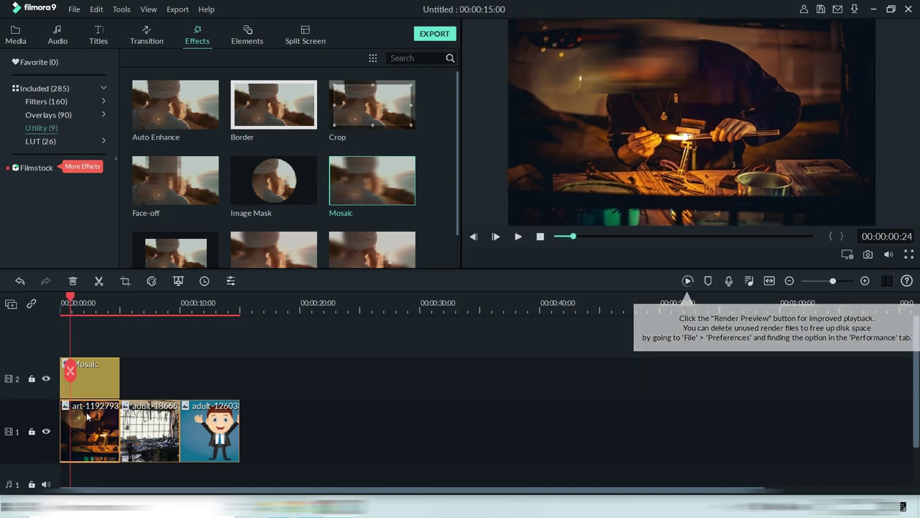
- Shorten the Mosaic clip to about 1.5 seconds and play the timeline from the start to check its duration
click(118, 388)
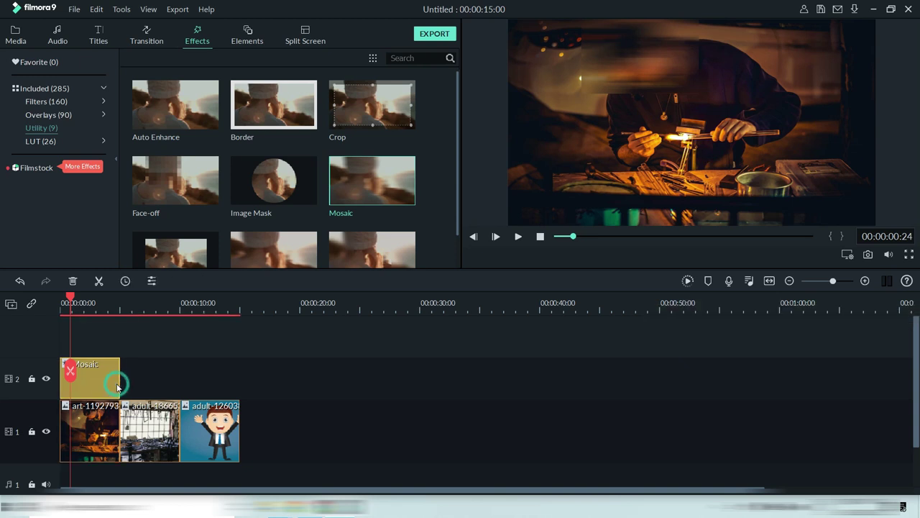
drag(119, 384, 79, 383)
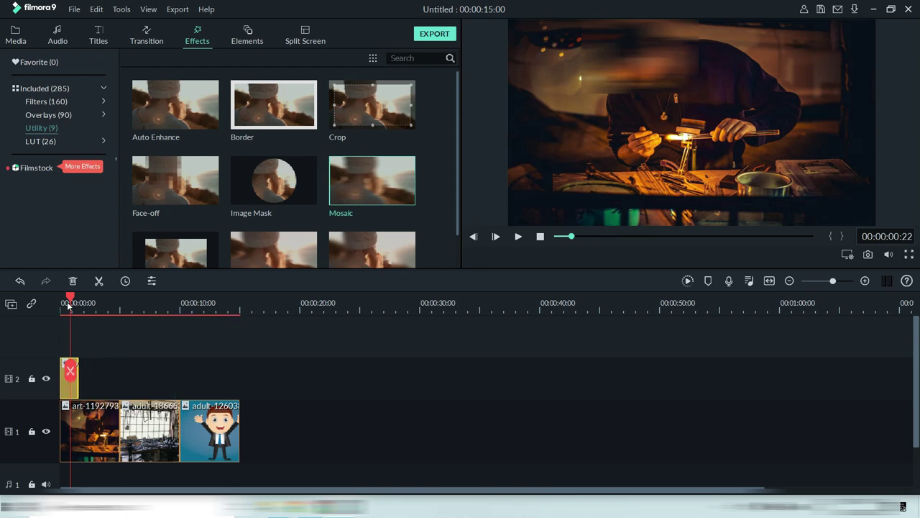
drag(68, 305, 61, 305)
key(space)
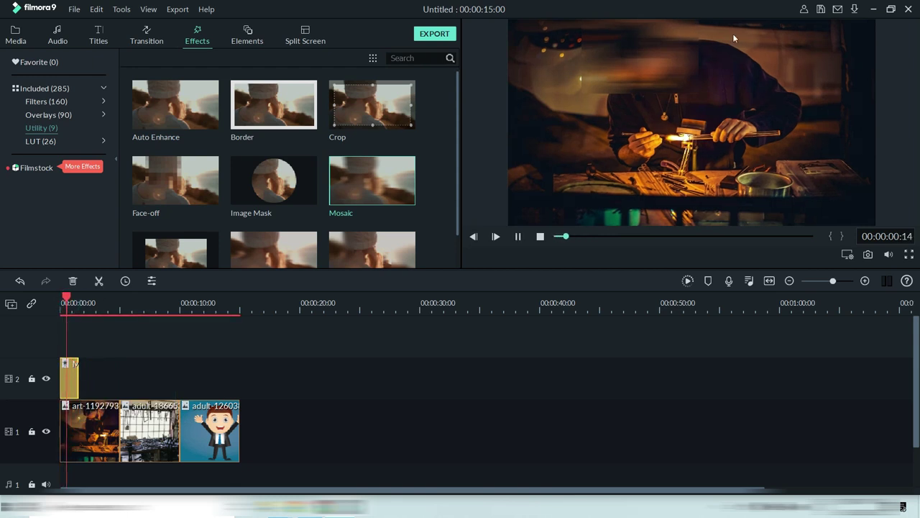
key(space)
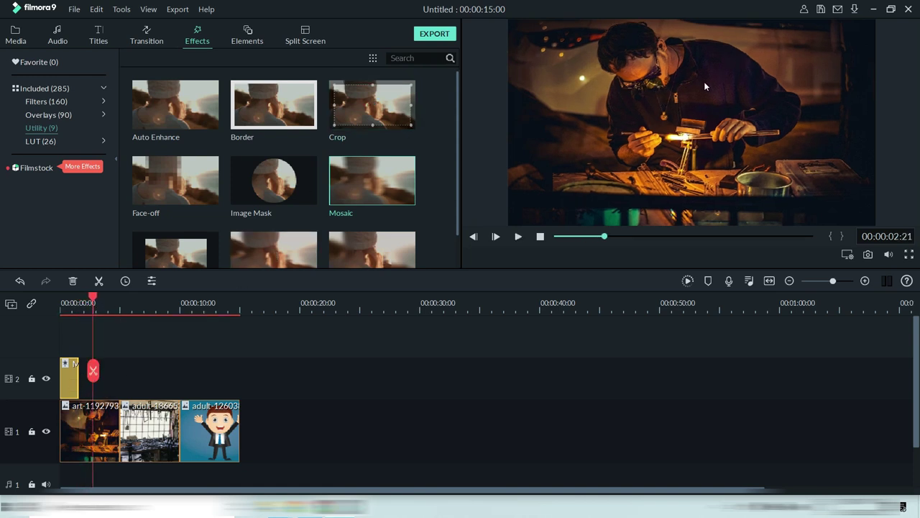
key(space)
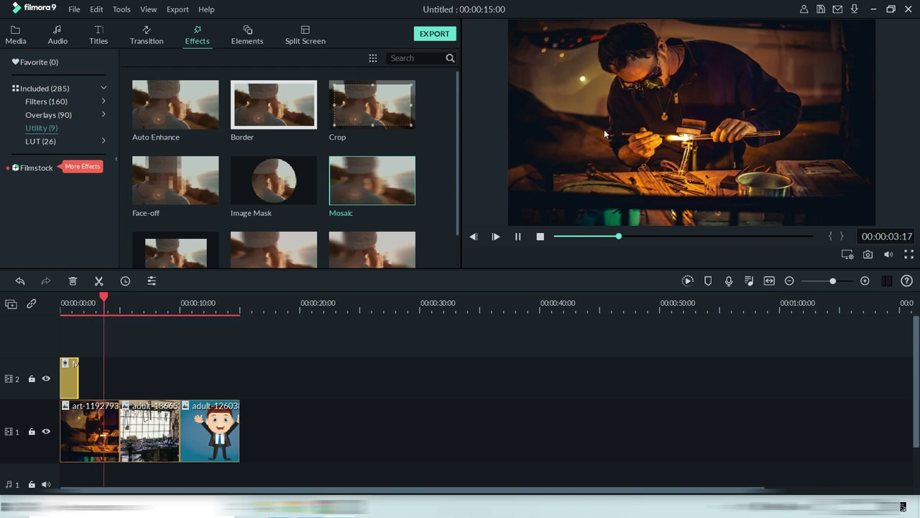
key(space)
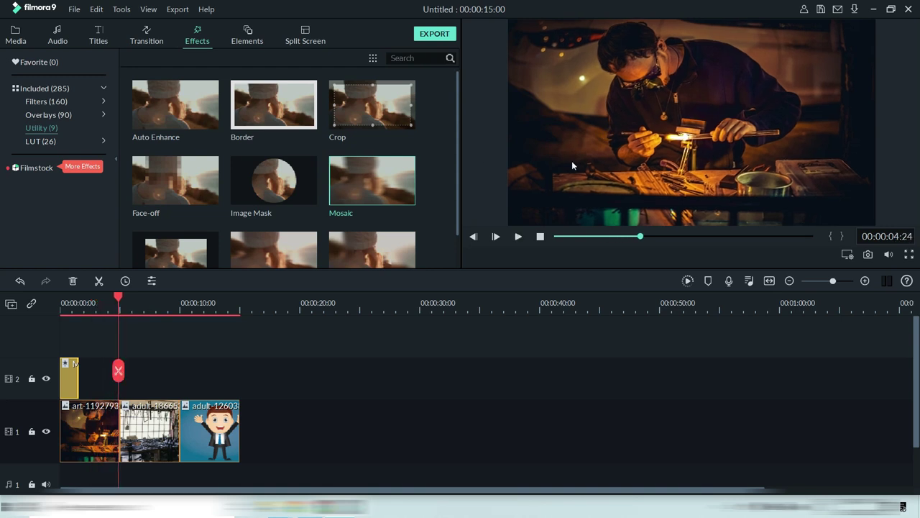
- Replay the opening of the first image to review where the mosaic ends, and look over the Utility effects
mouse_move(271, 194)
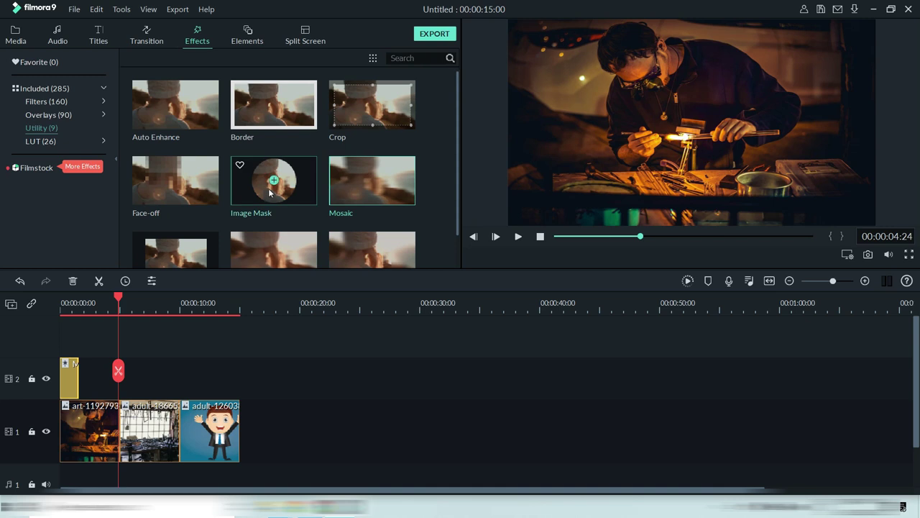
mouse_move(188, 199)
scroll(199, 178, down, 1)
click(181, 307)
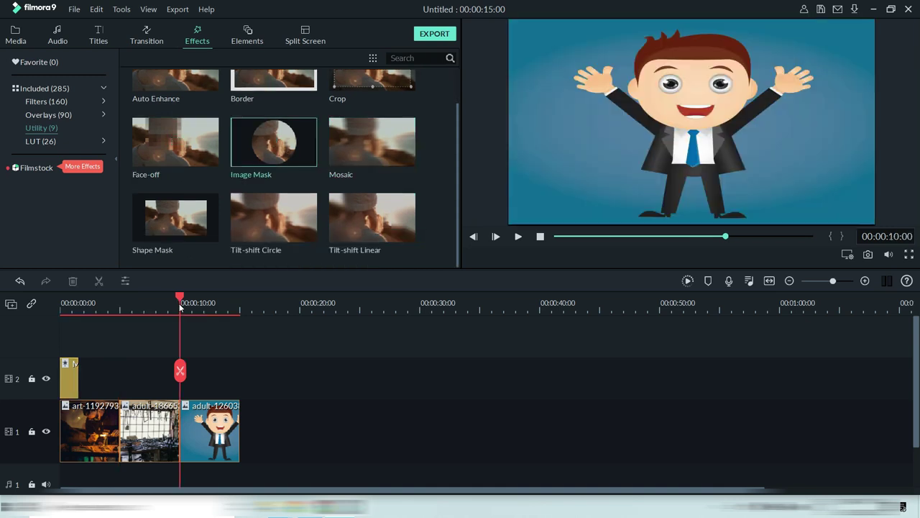
drag(180, 307, 70, 312)
key(space)
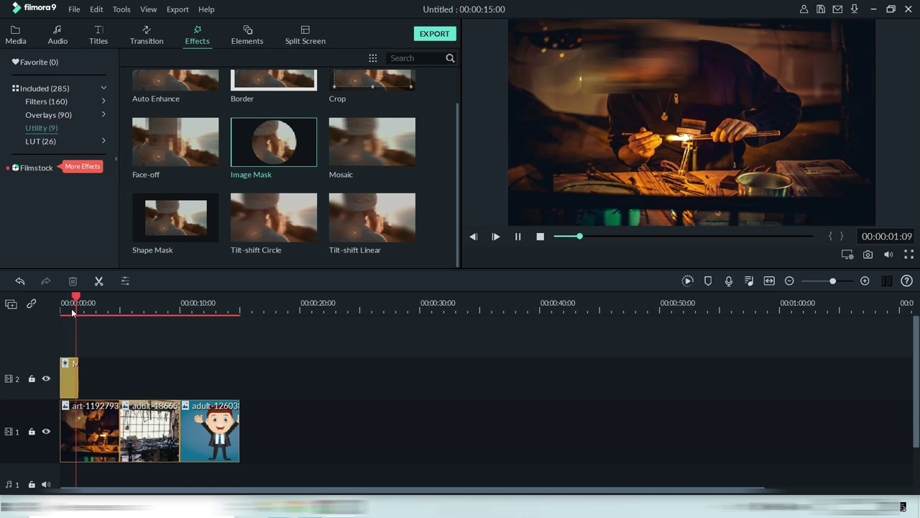
key(space)
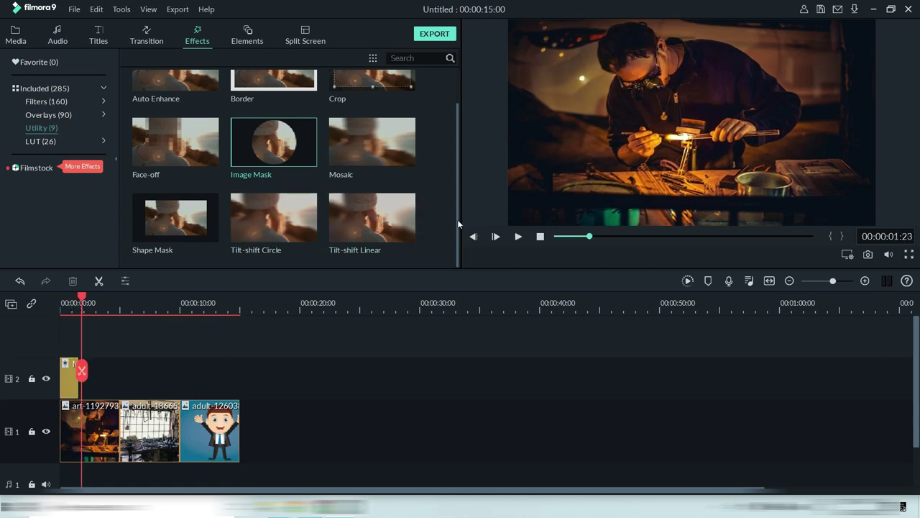
drag(458, 218, 462, 186)
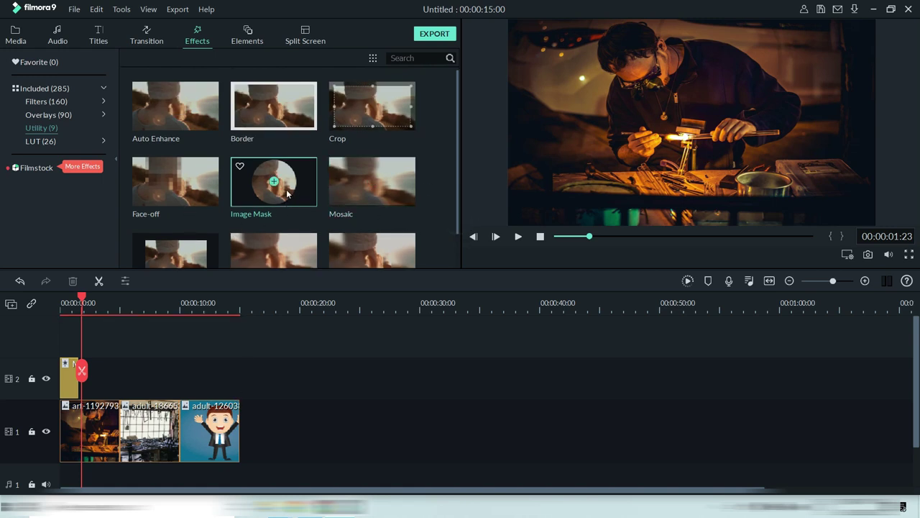
- Place the Image Mask effect on the track above the third image and preview the masked picture
drag(289, 189, 192, 383)
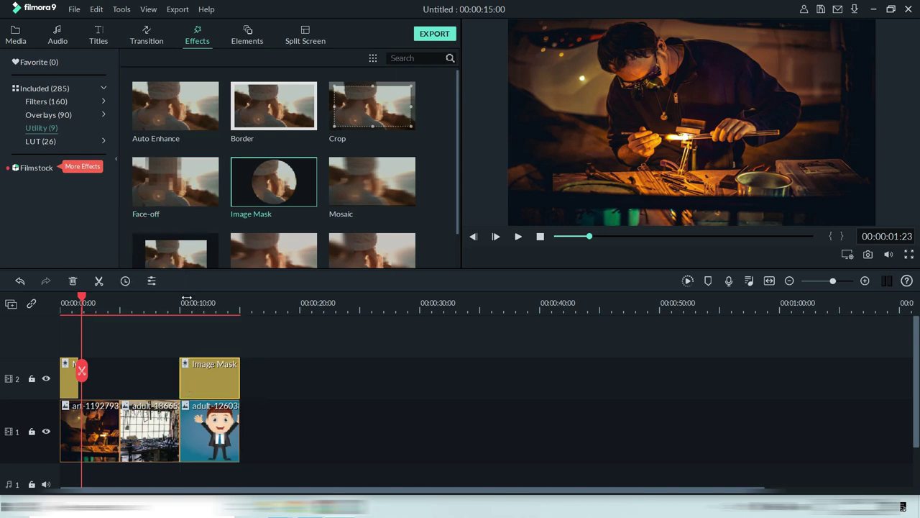
drag(185, 303, 189, 303)
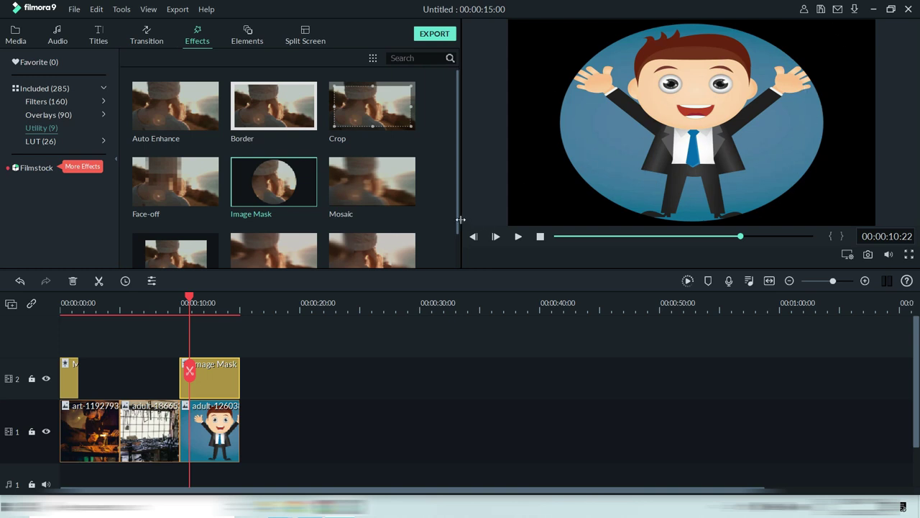
- Move the cartoon image to about 21 seconds on its track and place the Tilt-shift Circle effect above it
drag(458, 220, 451, 254)
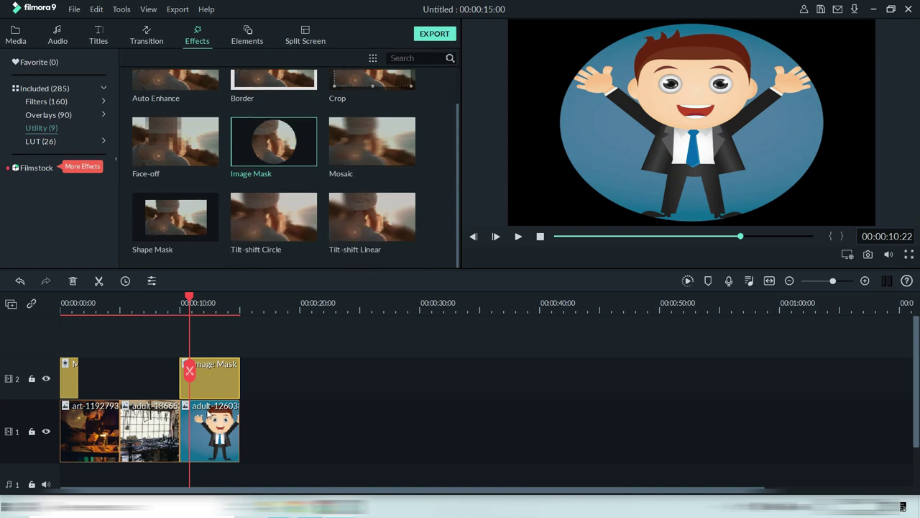
drag(216, 415, 350, 430)
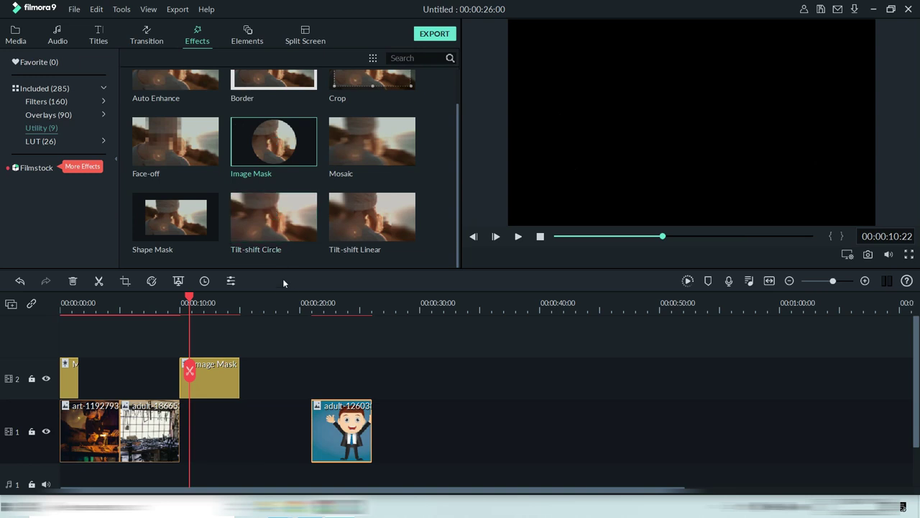
drag(291, 222, 310, 368)
click(310, 314)
key(space)
key(space)
- Shift the cartoon image out from under the Tilt-shift Circle clip to preview it without the effect, and return it beneath the clip
drag(366, 420, 435, 424)
click(385, 303)
key(space)
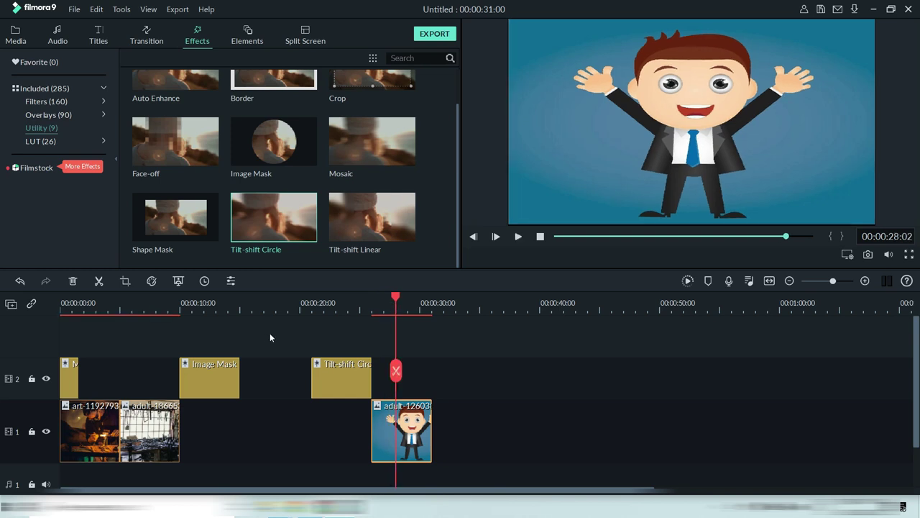
click(324, 302)
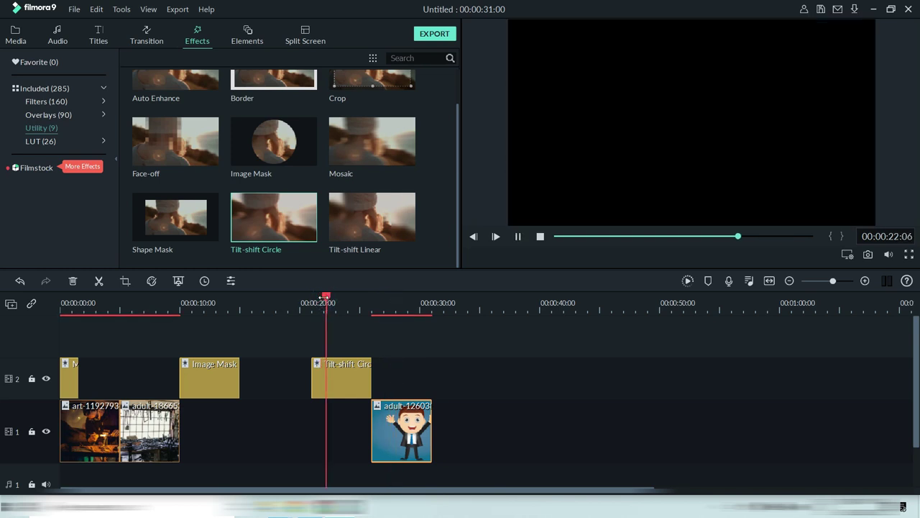
drag(406, 456, 346, 460)
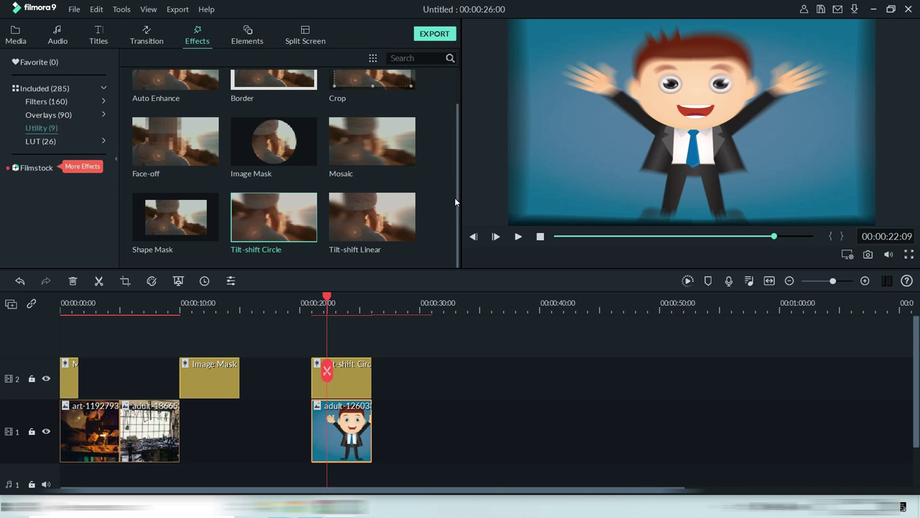
- Adjust the Tilt-shift Circle effect to Size 0.00, Intensity 0.94, X 1.77 and Y 2.00, and apply the settings
click(779, 135)
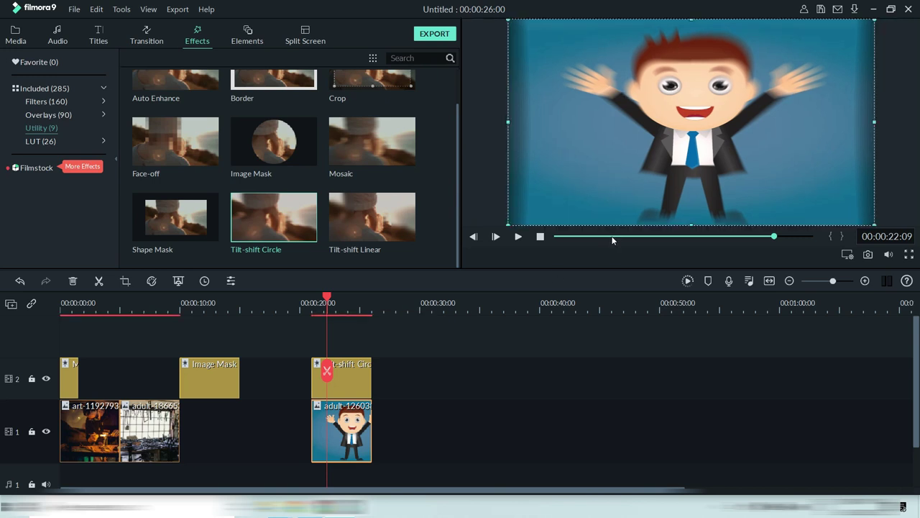
double_click(342, 392)
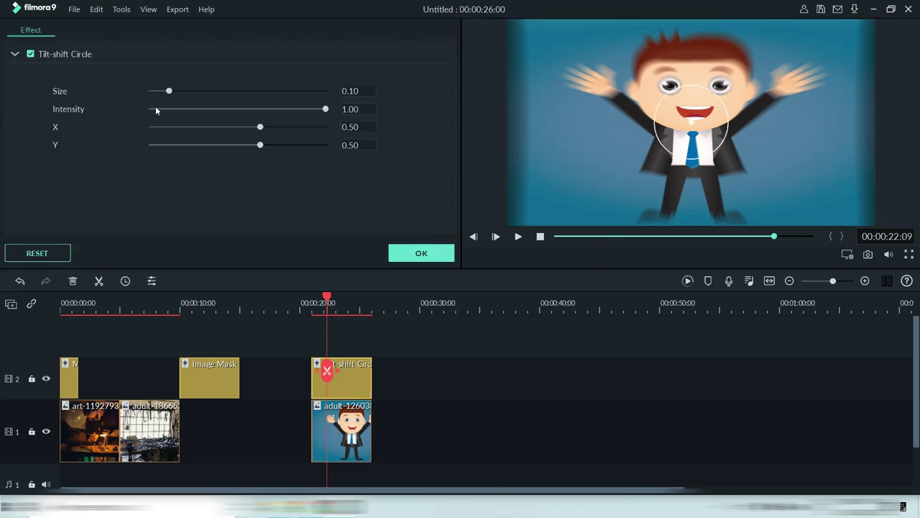
drag(169, 91, 142, 95)
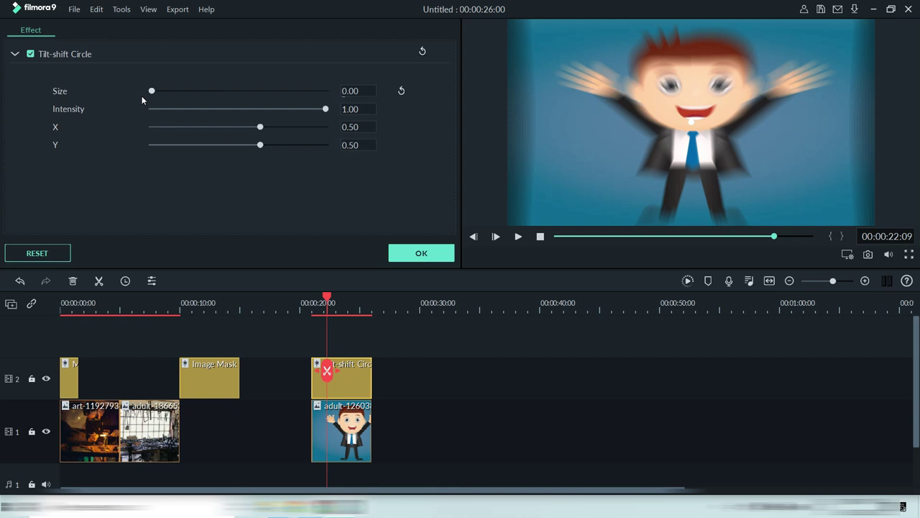
mouse_move(325, 110)
mouse_down()
mouse_move(196, 112)
mouse_move(313, 111)
mouse_up()
drag(261, 128, 316, 141)
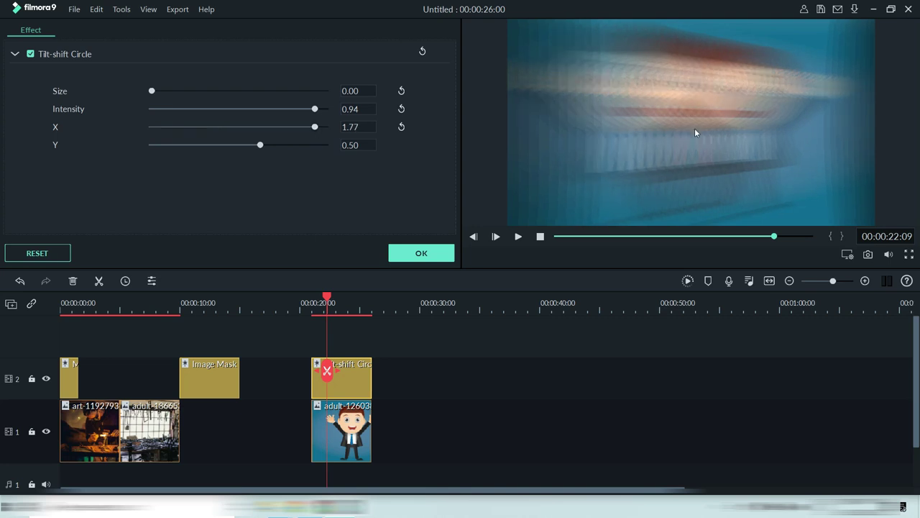
drag(259, 146, 325, 156)
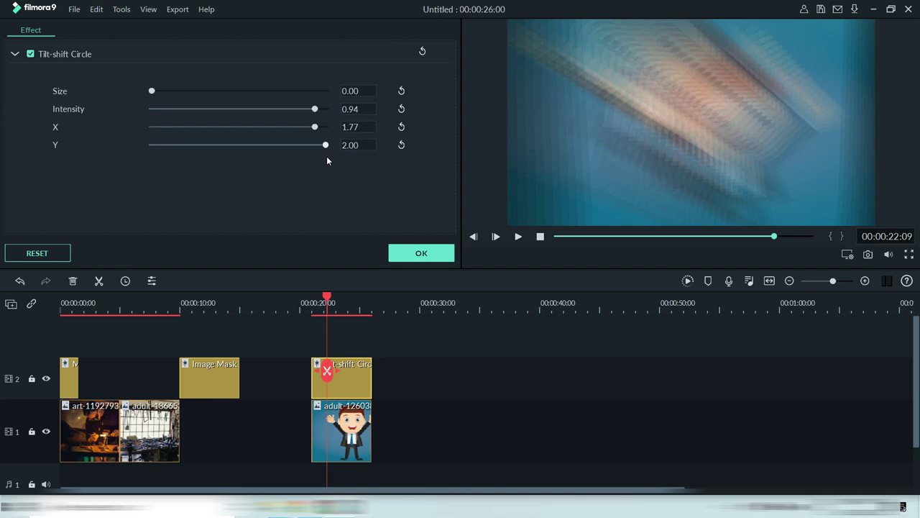
click(421, 253)
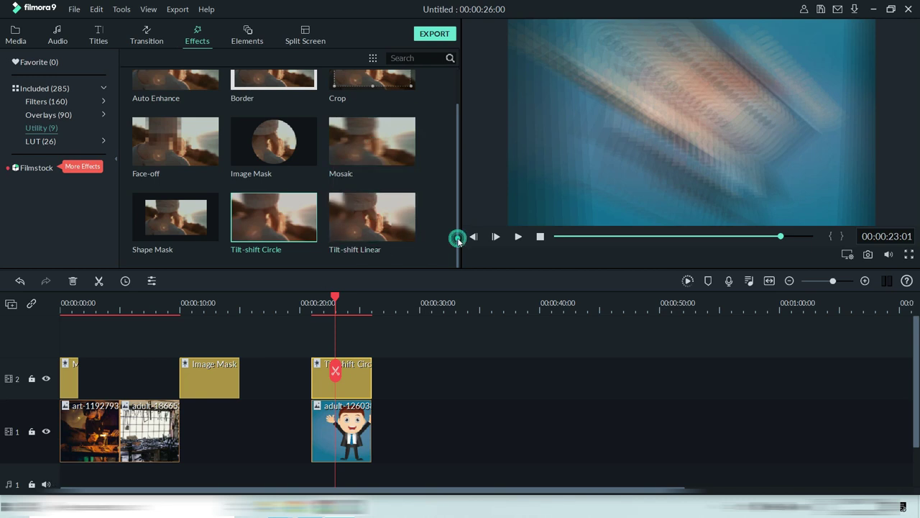
- Move the Tilt-shift Circle clip to about 35.5 seconds on the main track and place the Border effect above the cartoon image
drag(458, 237, 457, 219)
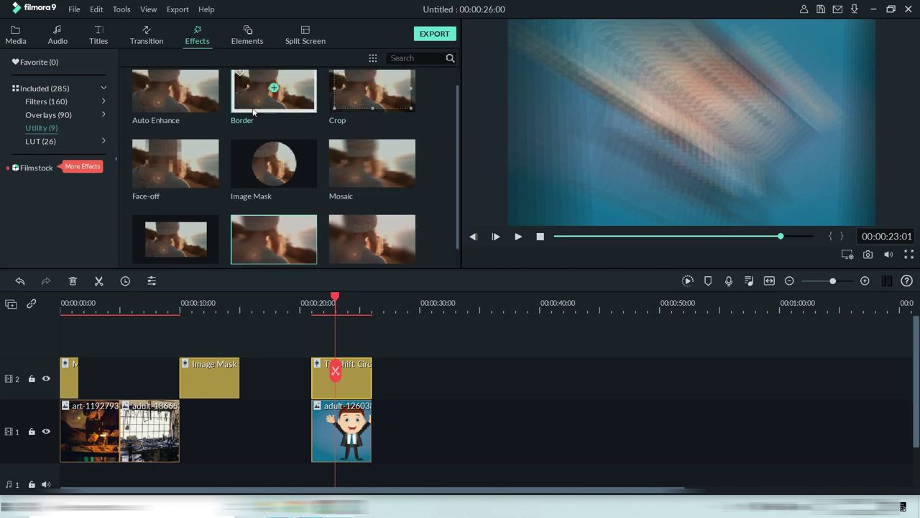
drag(355, 377, 530, 424)
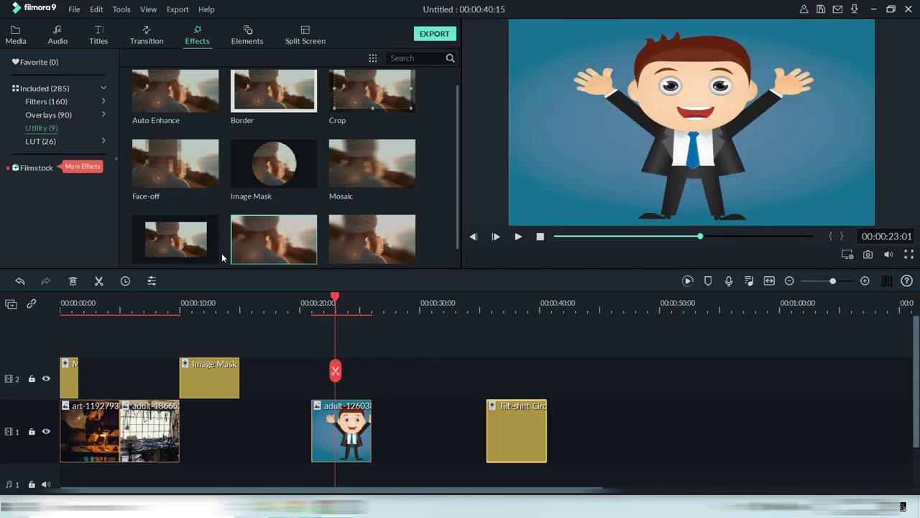
drag(294, 99, 317, 372)
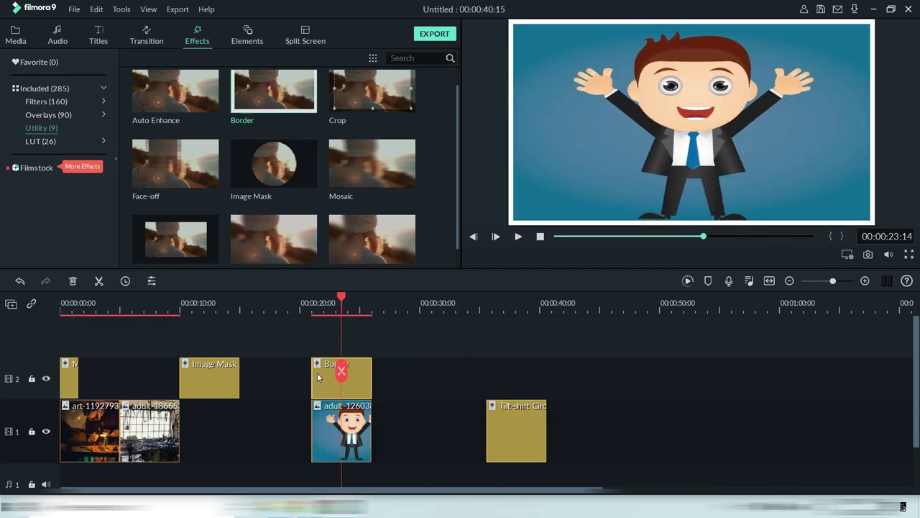
click(534, 173)
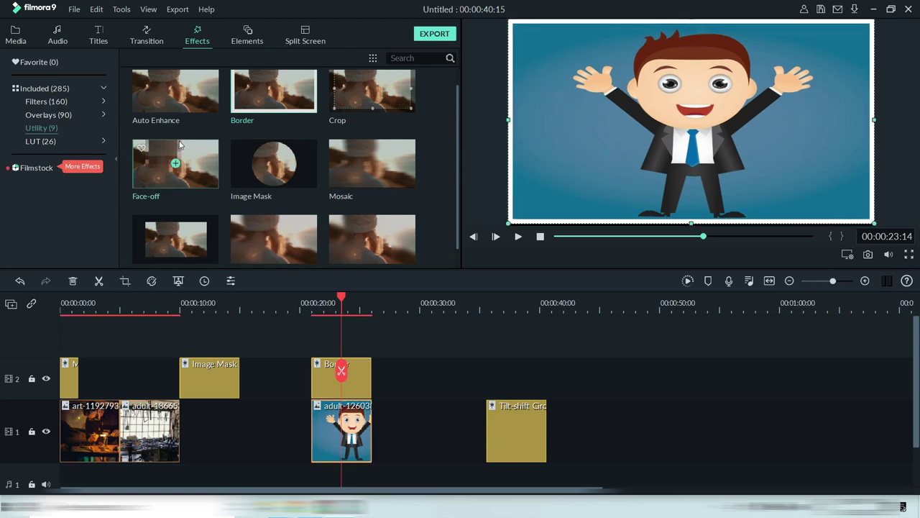
- Move the Border clip to about 30.5 seconds, place Auto Enhance over most of the cartoon image and play that section
drag(354, 368, 470, 367)
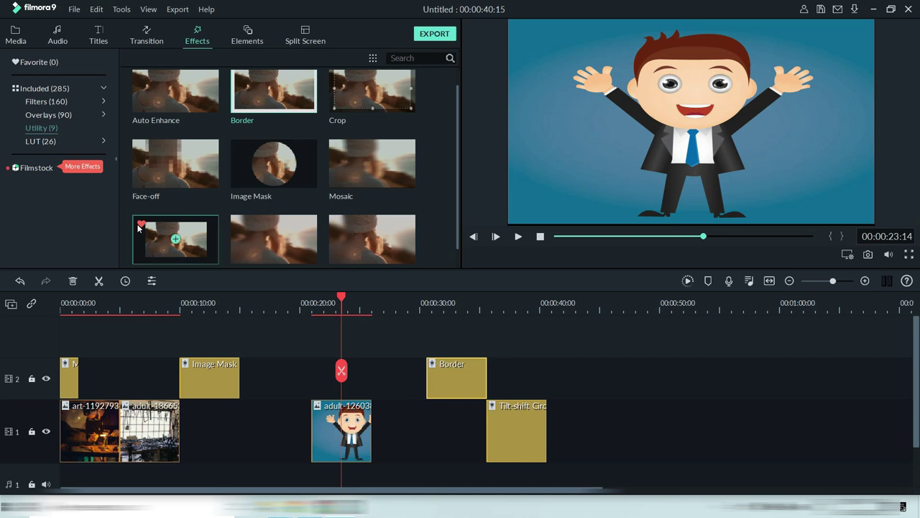
drag(192, 94, 328, 371)
click(322, 304)
key(space)
key(space)
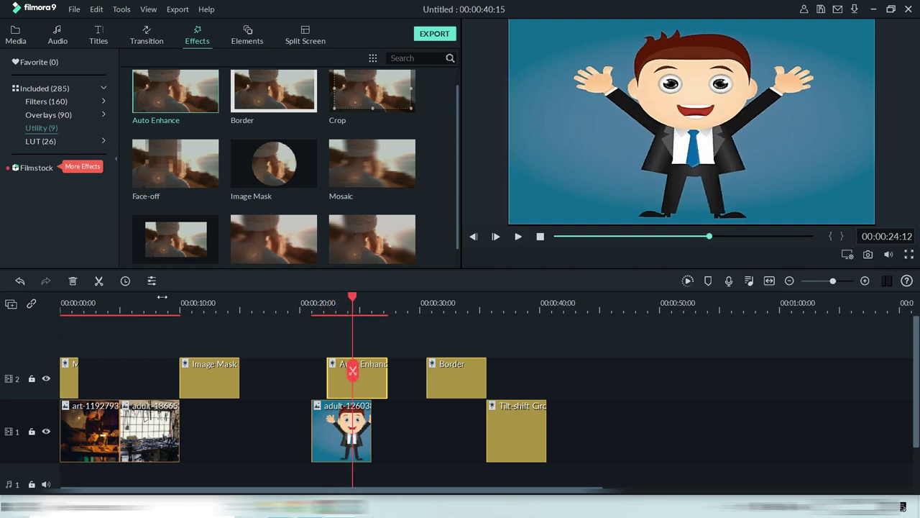
key(space)
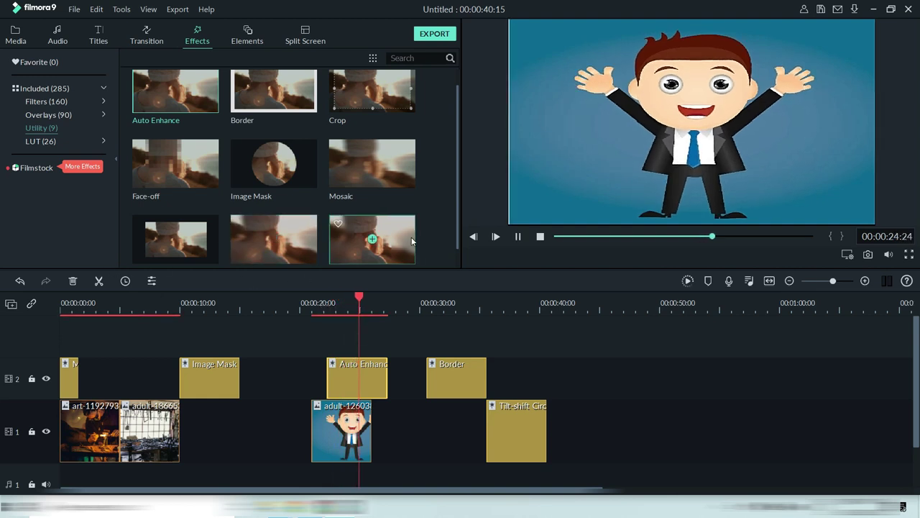
key(space)
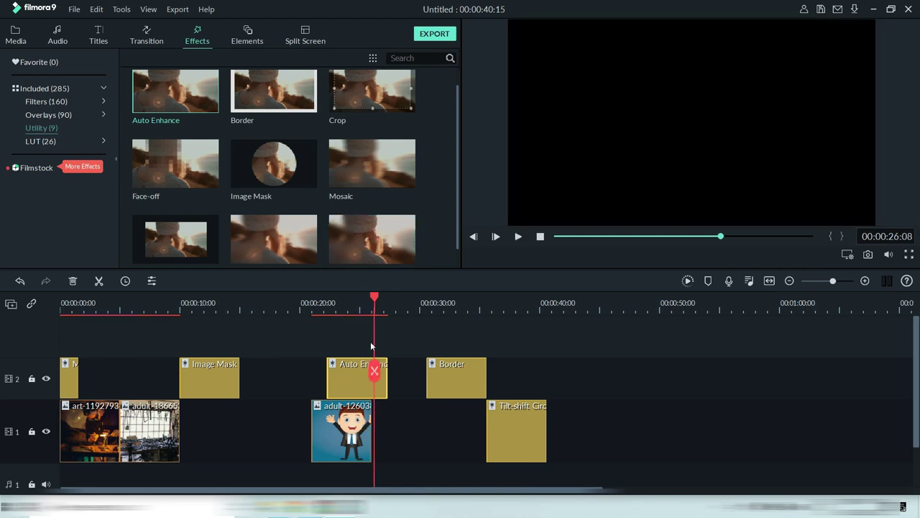
- Replay the cartoon image from its beginning to compare it before and during Auto Enhance, and look over the remaining Utility effects
click(304, 309)
key(space)
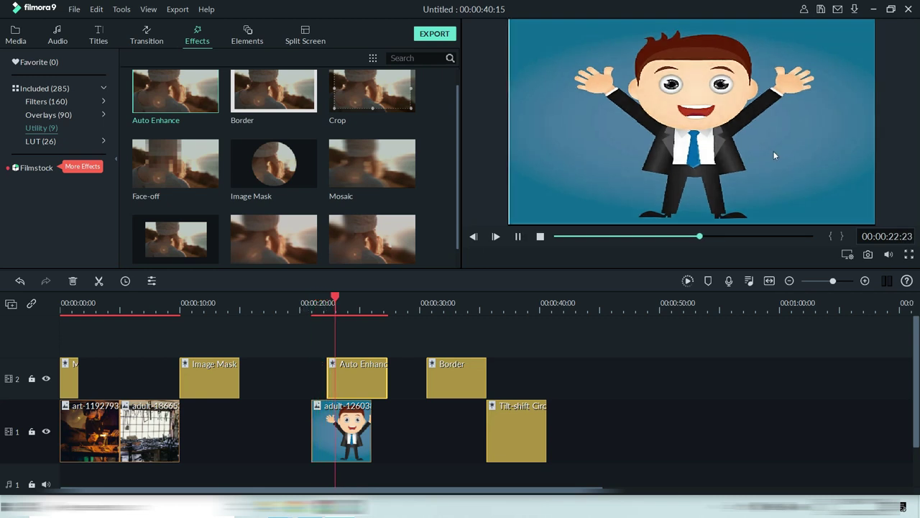
key(space)
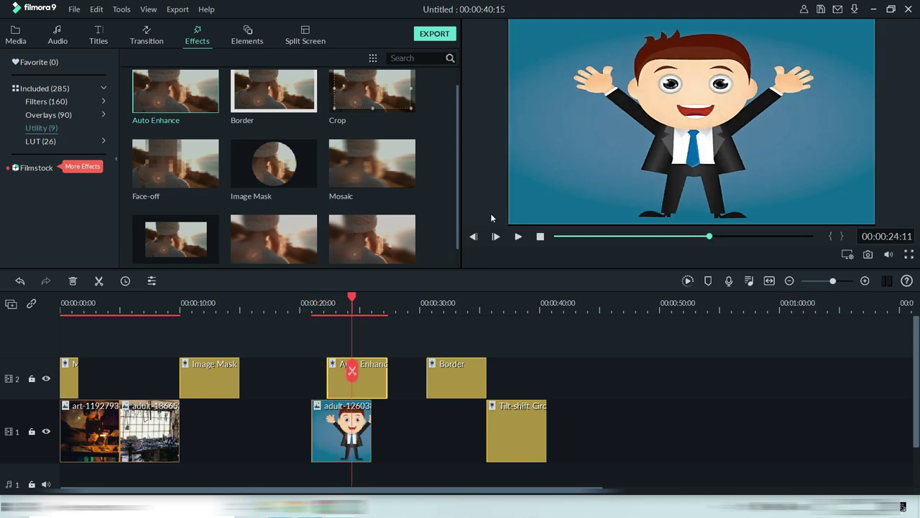
click(304, 295)
key(space)
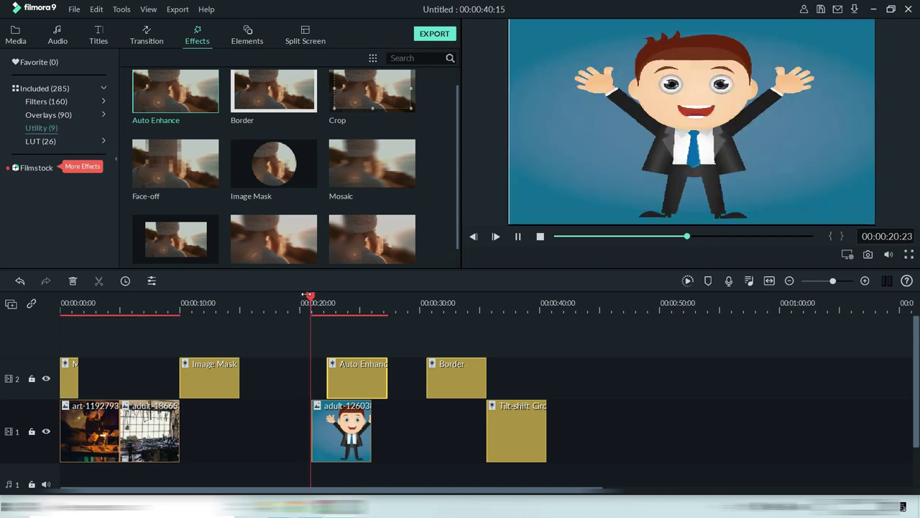
key(space)
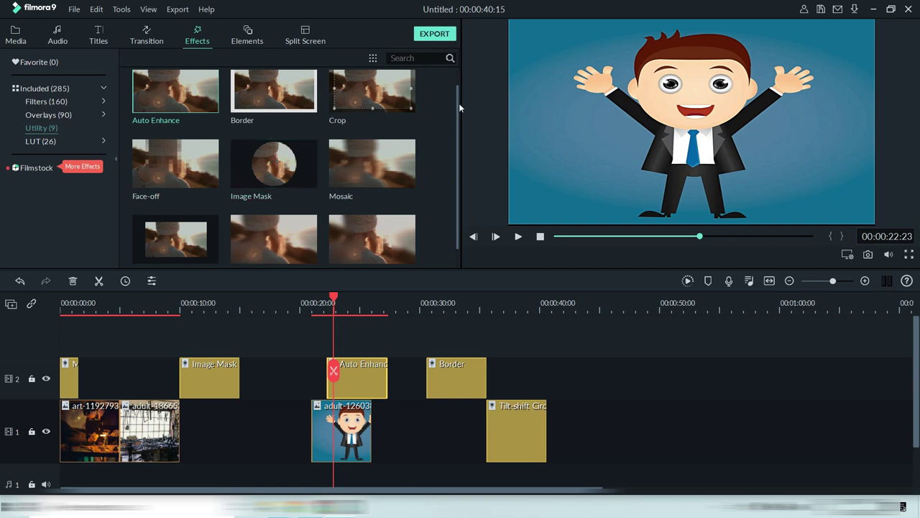
scroll(458, 104, down, 2)
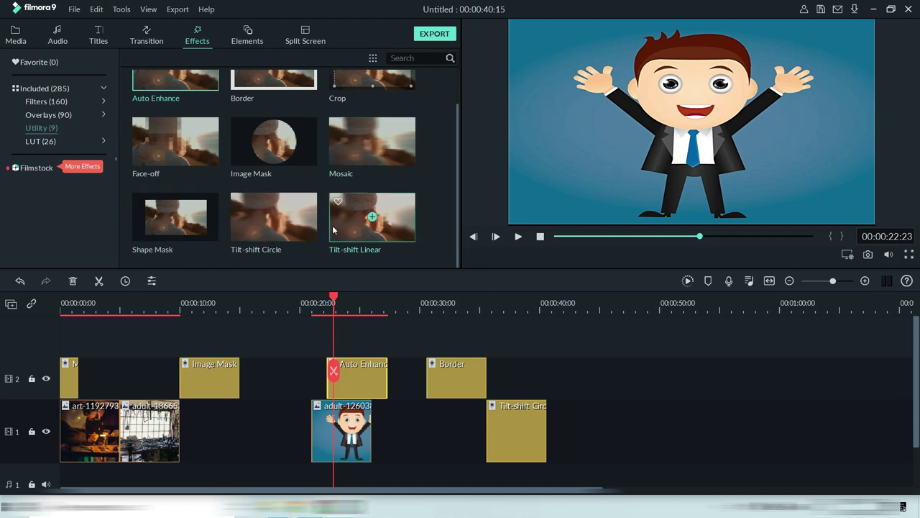
- At the timeline's start, move the mosaic region to the picture's lower edge, widen it across the frame and reduce it to a thin strip
drag(333, 295, 19, 333)
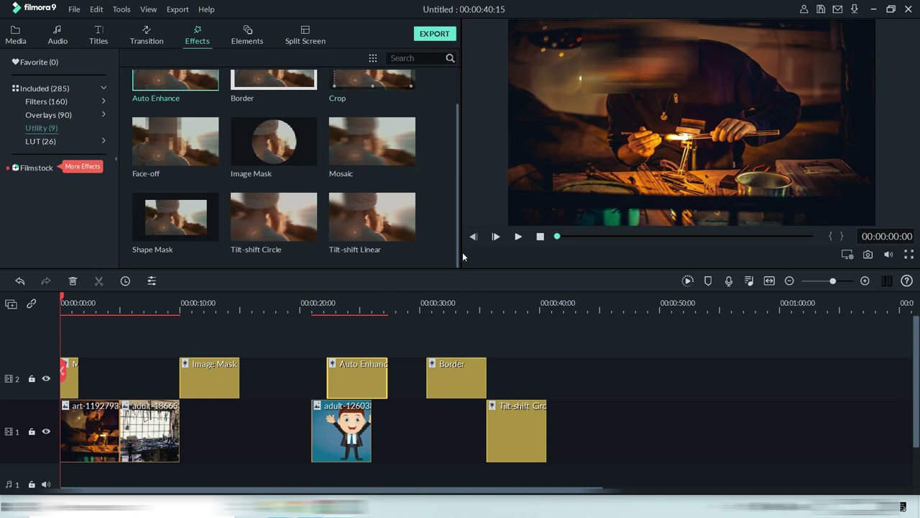
scroll(458, 252, up, 1)
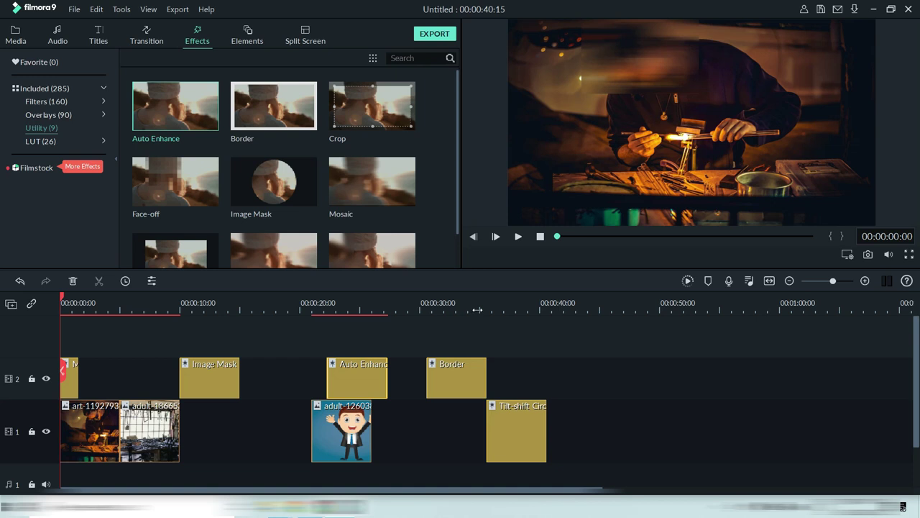
key(space)
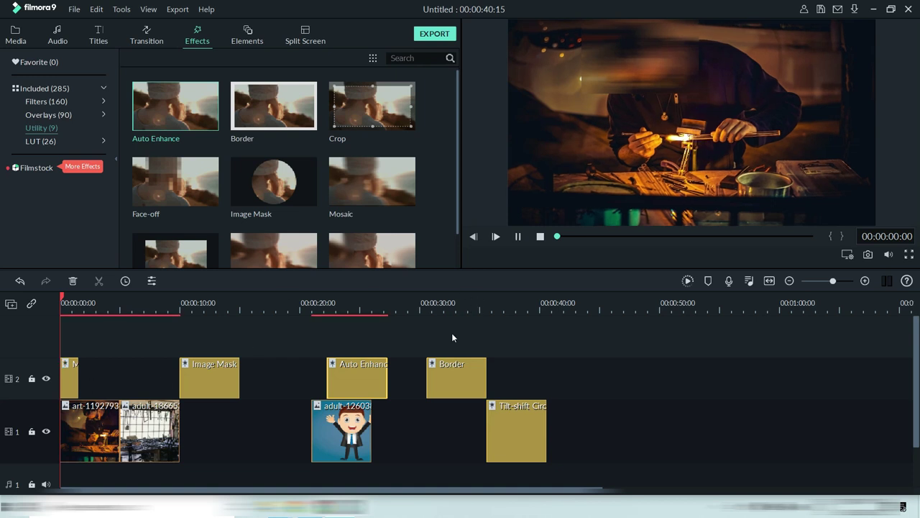
click(661, 72)
drag(661, 73, 874, 196)
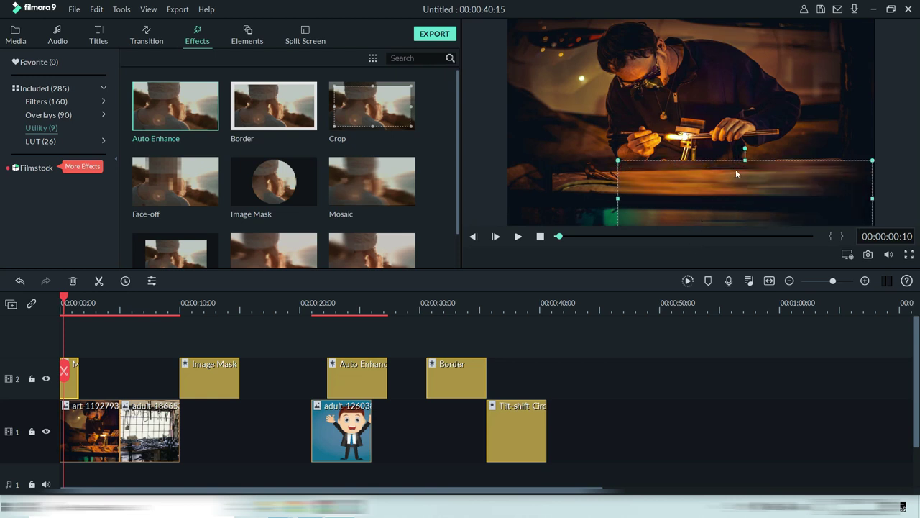
drag(615, 199, 513, 195)
drag(692, 161, 693, 209)
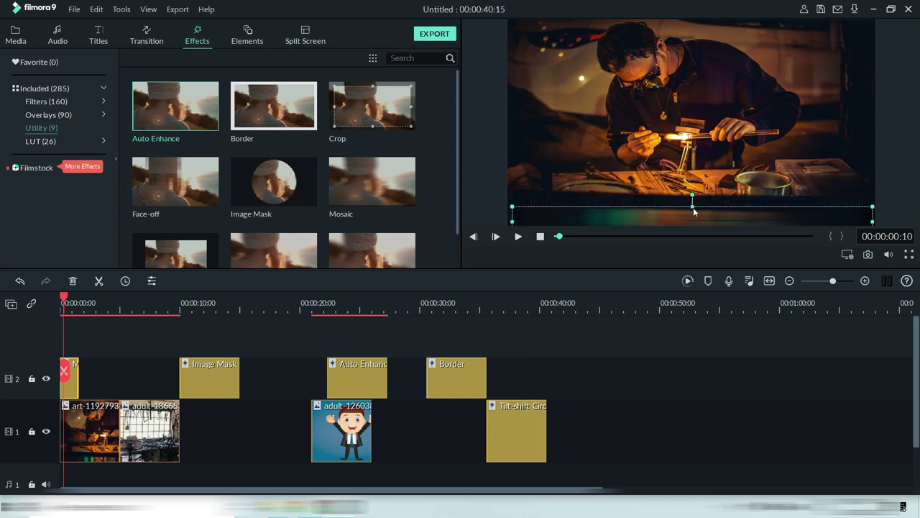
- Play past the end of the Mosaic clip, extend the clip to about 9 seconds and play it again
key(space)
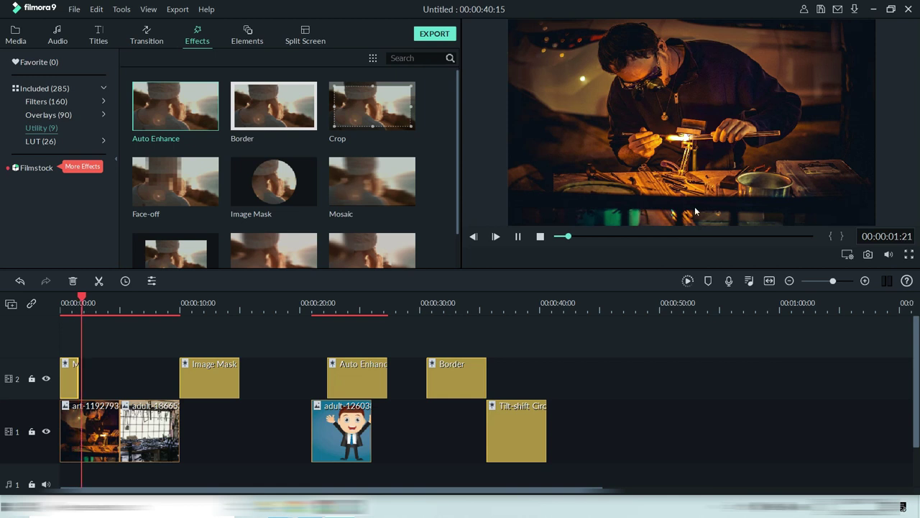
key(space)
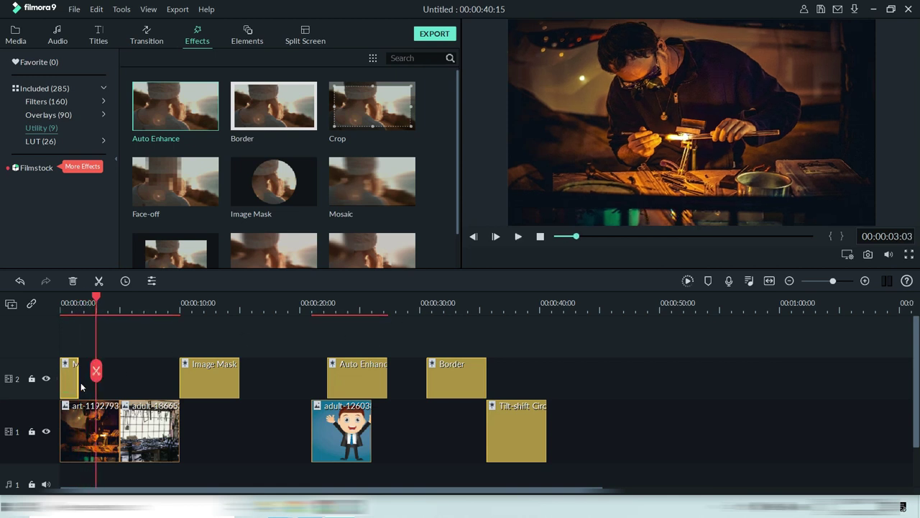
drag(78, 382, 169, 386)
key(space)
key(space)
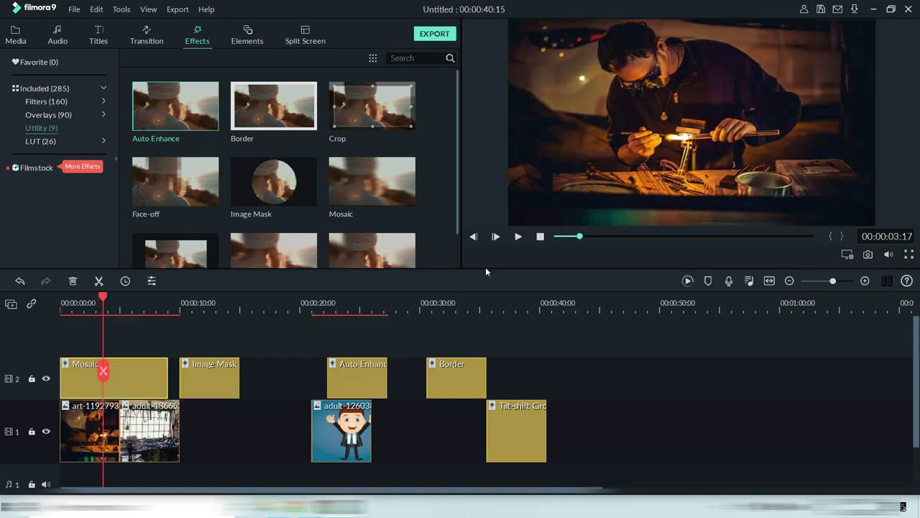
- Move the mosaic strip up across the man's face in the first image and play the result
drag(516, 225, 544, 73)
key(space)
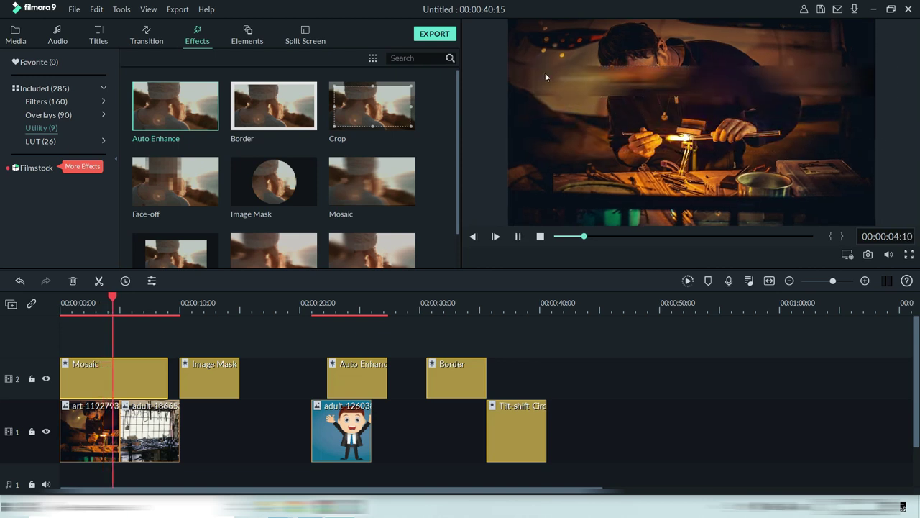